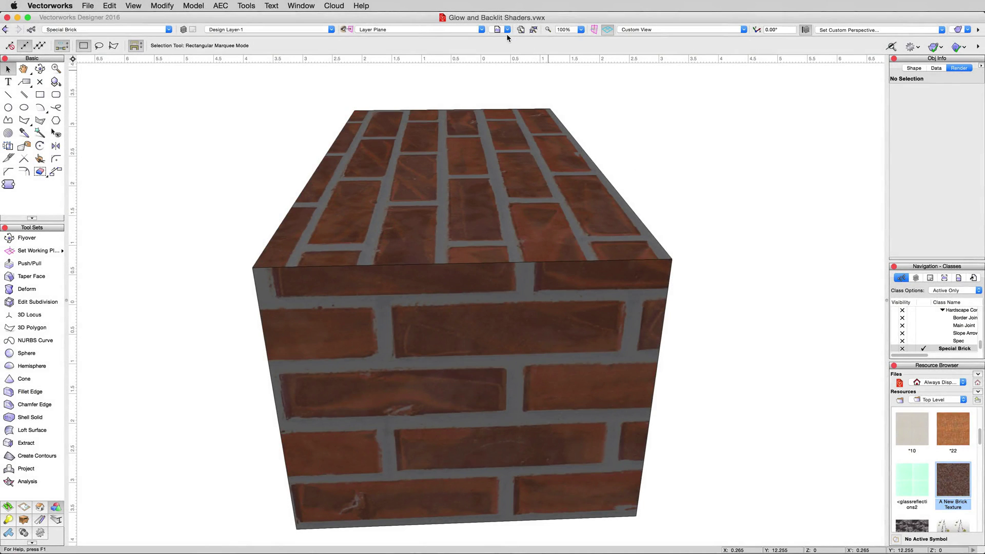
Show the drawing's saved views list from the view bar
{"action": "left_click", "coordinate": [499, 31]}
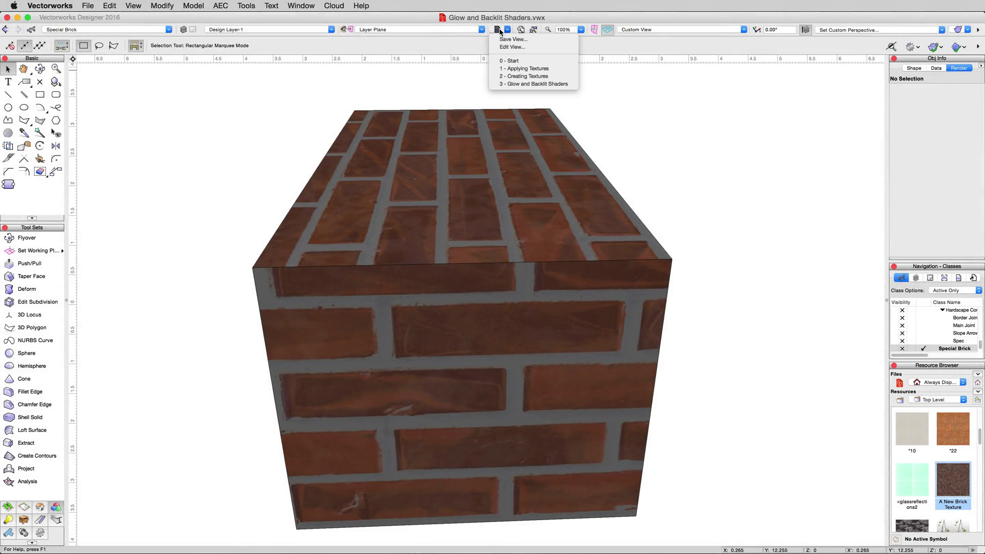
Restore the '3 - Glow and Backlit Shaders' view and check the sconce fixture in Object Info
{"action": "left_click", "coordinate": [518, 84]}
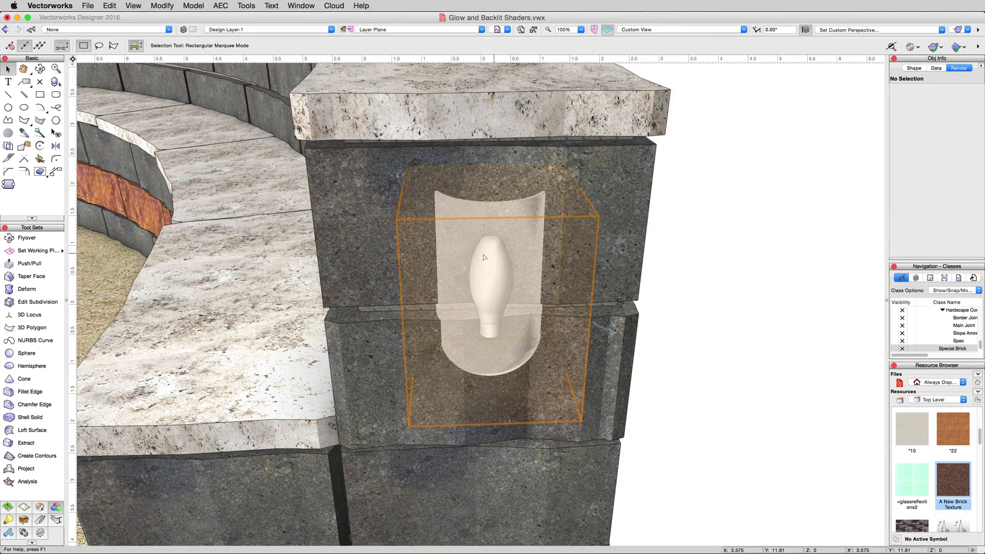
{"action": "left_click", "coordinate": [488, 273]}
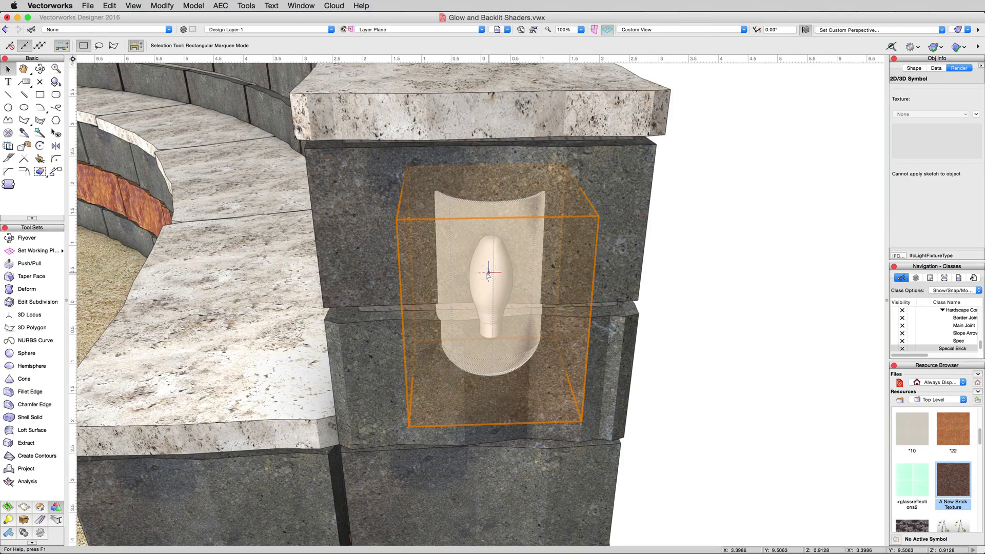
{"action": "left_click", "coordinate": [914, 68]}
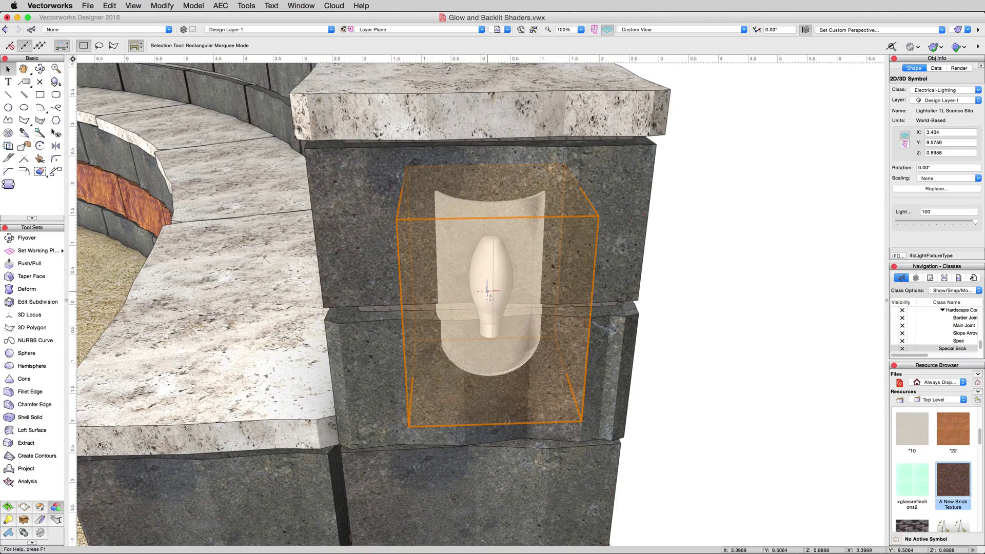
{"action": "left_click", "coordinate": [745, 275]}
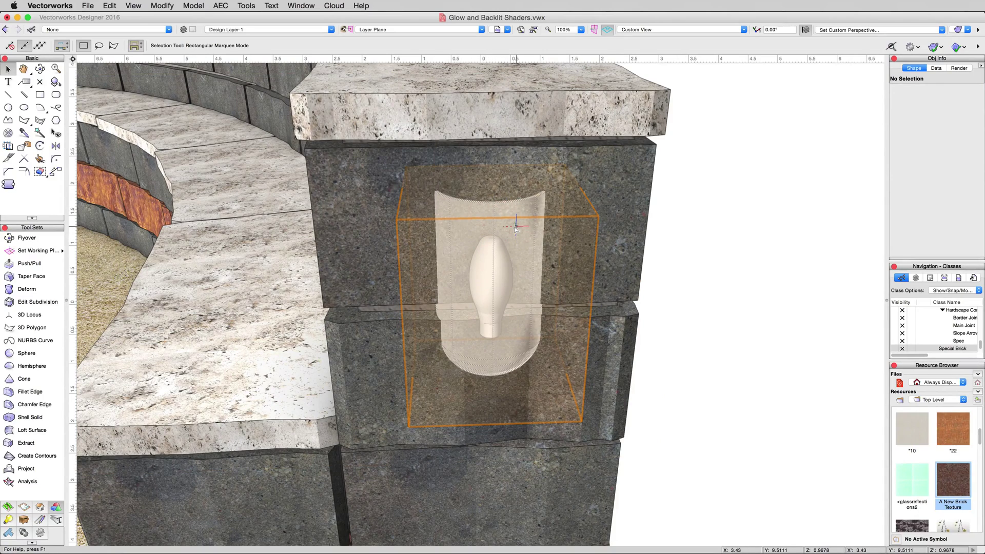
{"action": "left_click", "coordinate": [957, 30]}
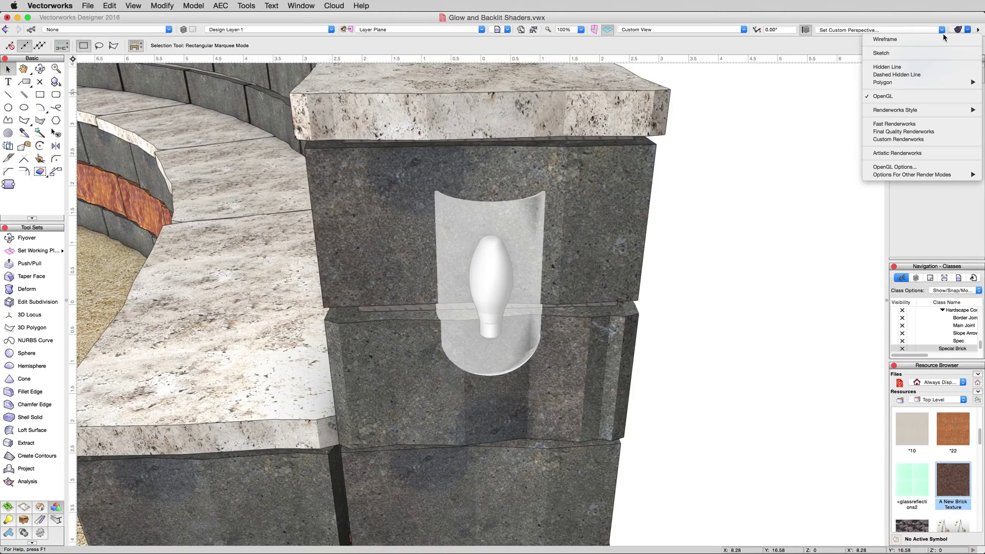
{"action": "left_click", "coordinate": [886, 139]}
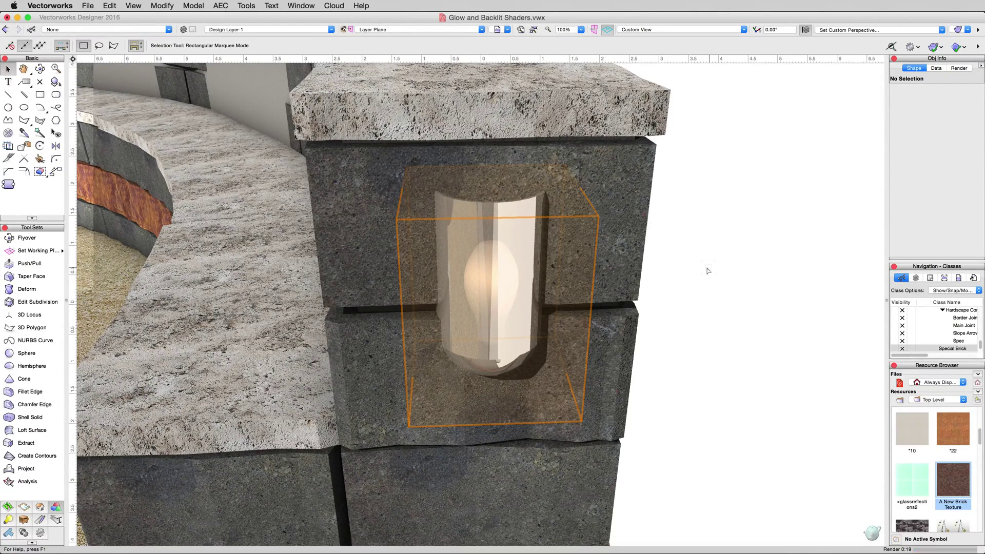
{"action": "left_click", "coordinate": [958, 30]}
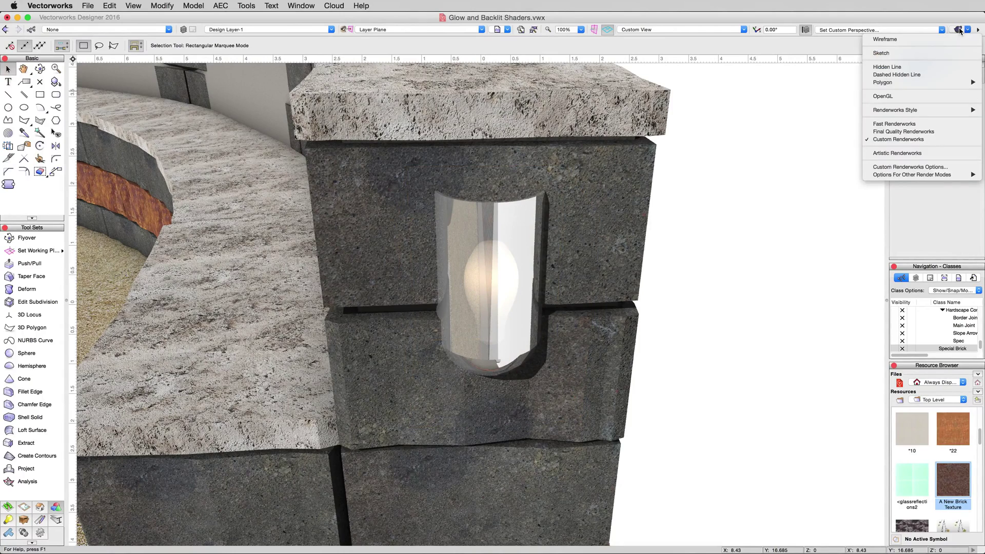
{"action": "left_click", "coordinate": [881, 97]}
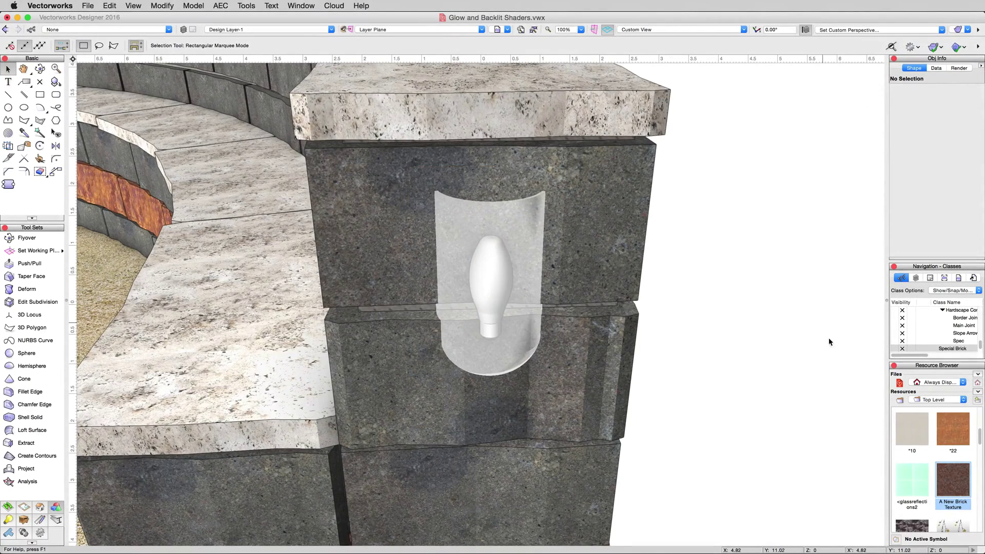
Open the Sconces symbol folder and bring up the B10.5 Candelabra 60W symbol's context menu
{"action": "scroll", "coordinate": [921, 452], "scroll_direction": "up", "scroll_amount": 5}
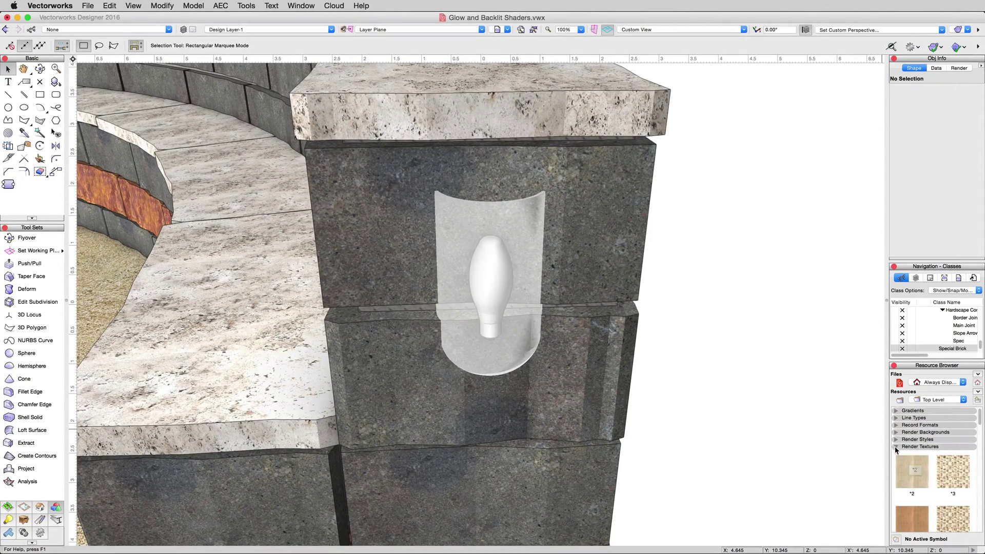
{"action": "left_click", "coordinate": [896, 447]}
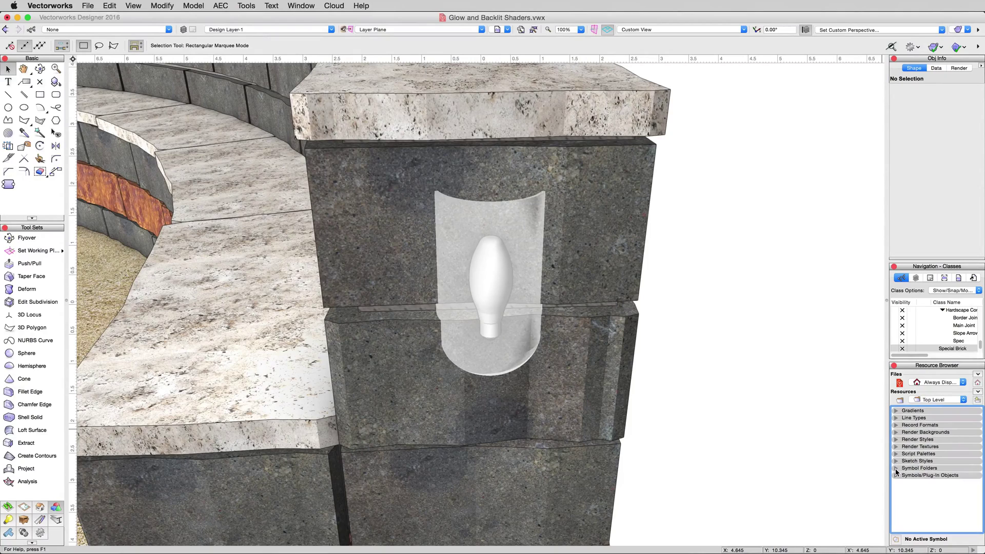
{"action": "left_click", "coordinate": [896, 469]}
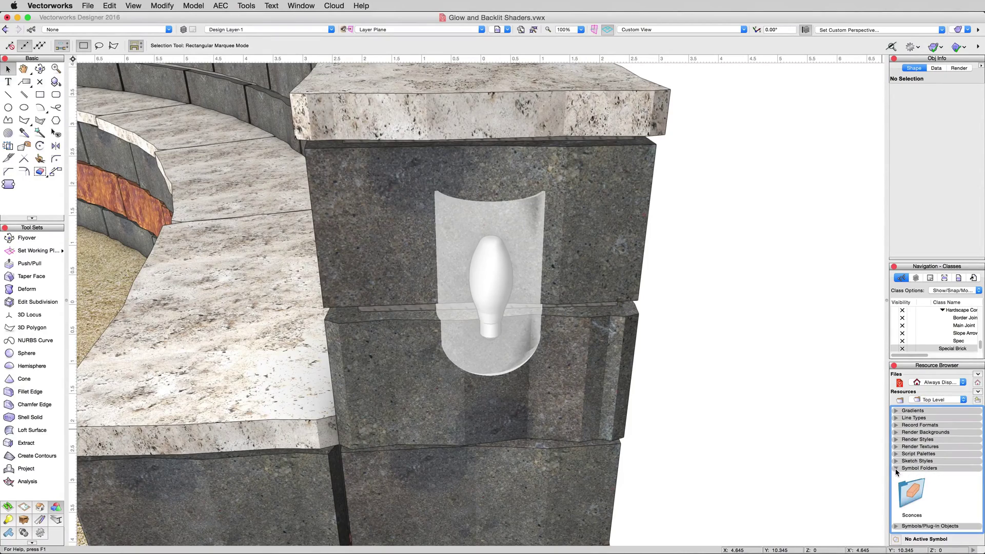
{"action": "double_click", "coordinate": [912, 493]}
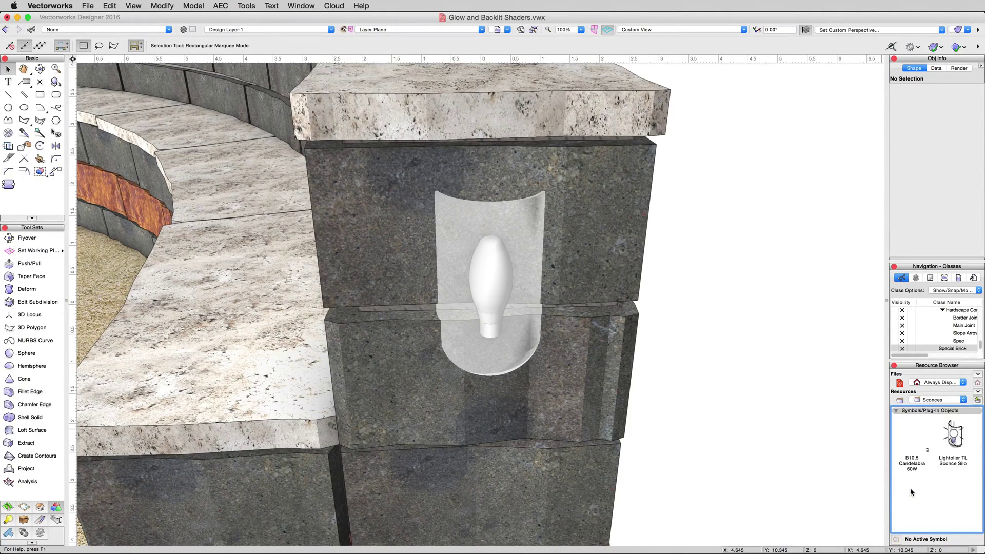
{"action": "left_click", "coordinate": [953, 434]}
{"action": "left_click", "coordinate": [912, 434]}
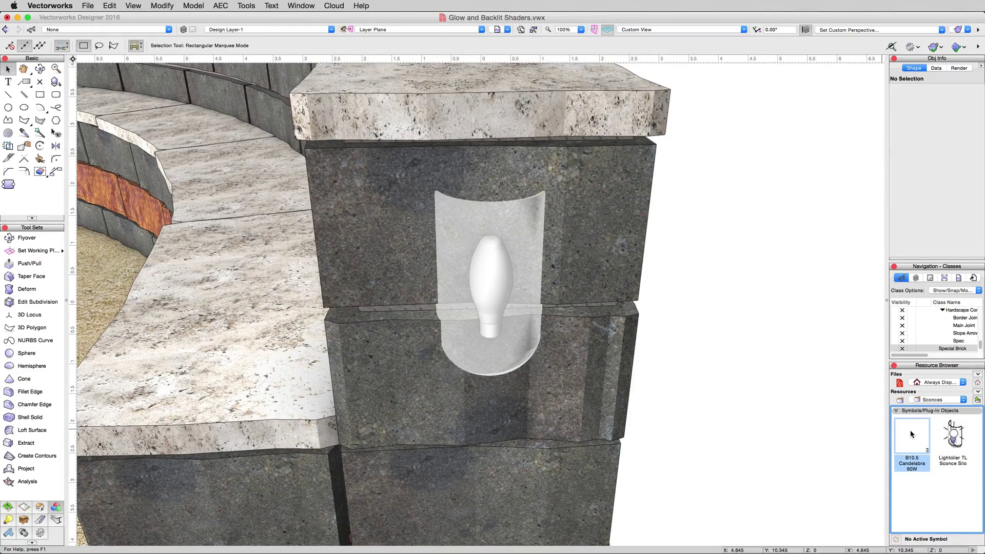
{"action": "right_click", "coordinate": [912, 434]}
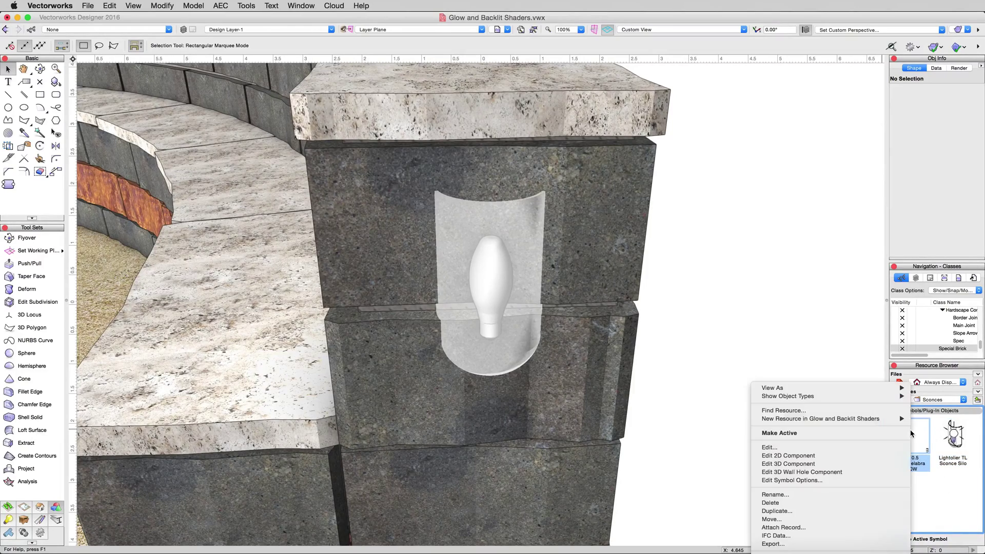
Edit the B10.5 Candelabra 60W 3D component and select its light and bulb sweep
{"action": "left_click", "coordinate": [865, 464]}
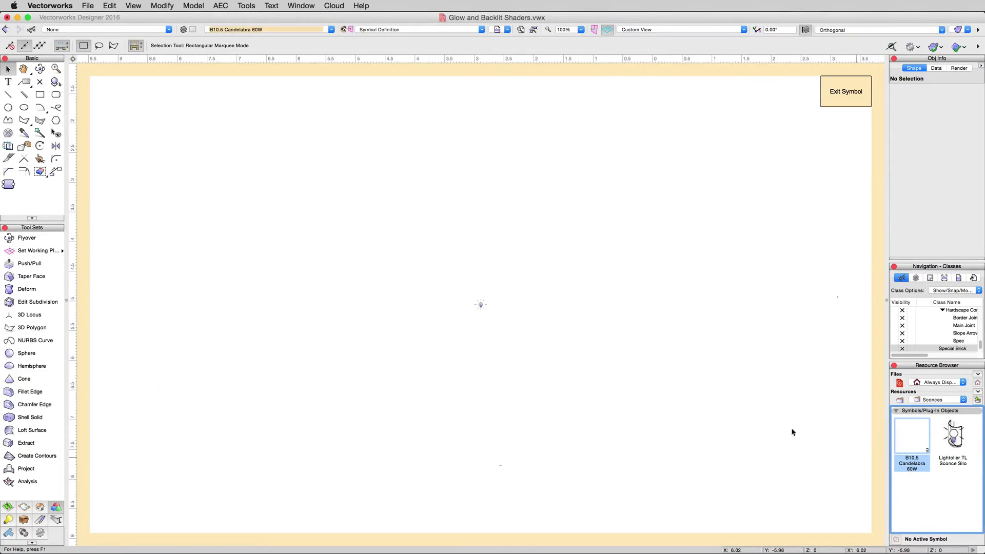
{"action": "scroll", "coordinate": [501, 315], "scroll_direction": "up", "scroll_amount": 5}
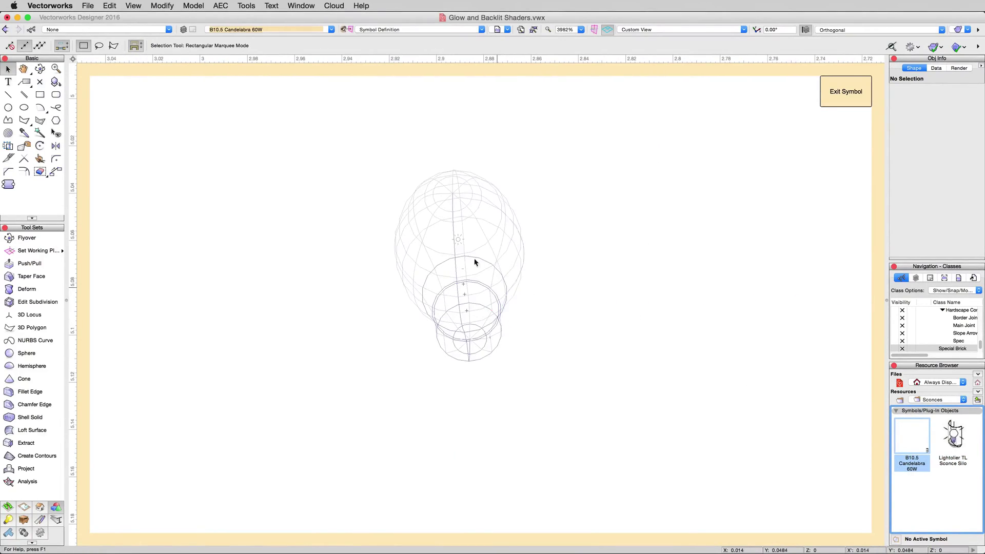
{"action": "left_click", "coordinate": [458, 238]}
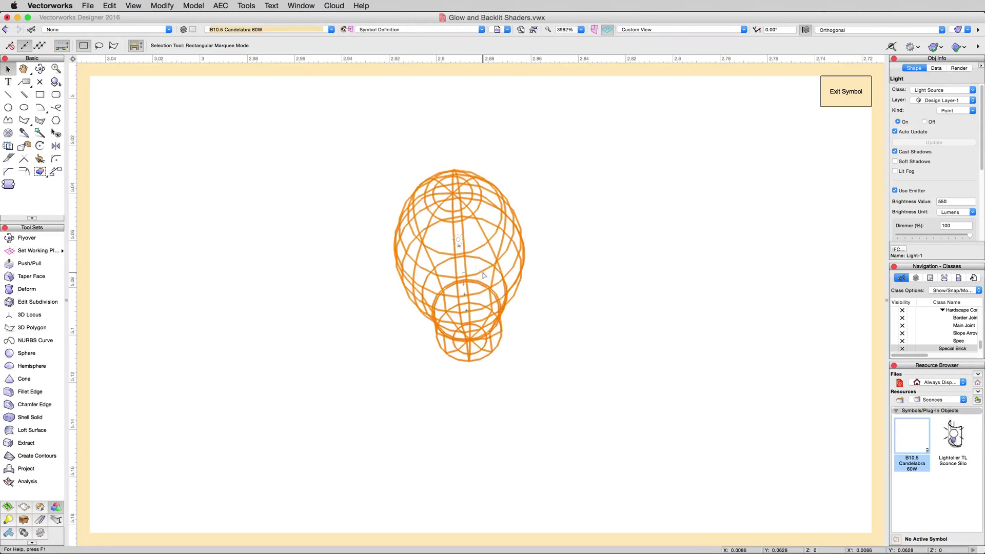
{"action": "left_click", "coordinate": [520, 267]}
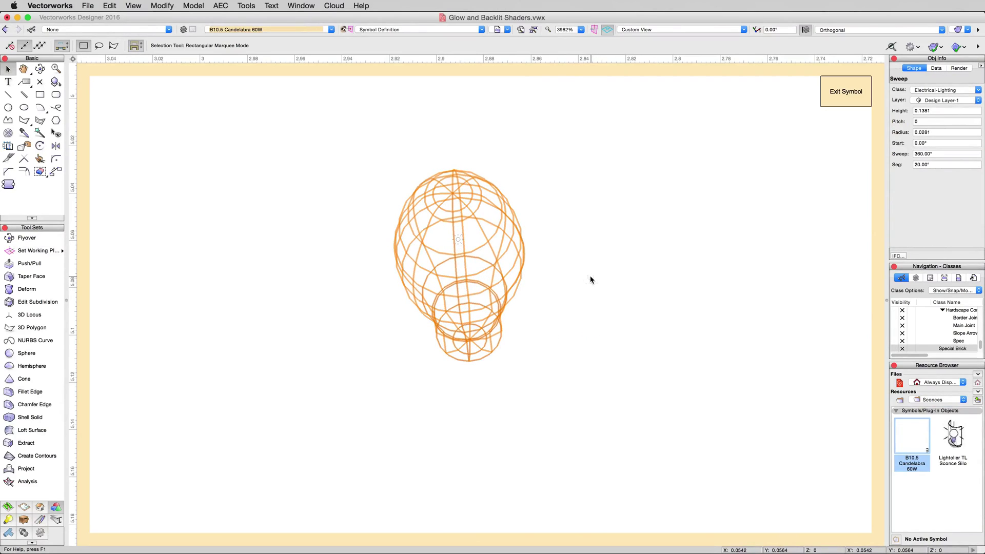
Pan and orbit so the bulb wireframe fills the view, then deselect it
{"action": "key", "text": "h"}
{"action": "left_click_drag", "start_coordinate": [589, 279], "coordinate": [589, 233]}
{"action": "key", "text": "shift+c"}
{"action": "key", "text": "x"}
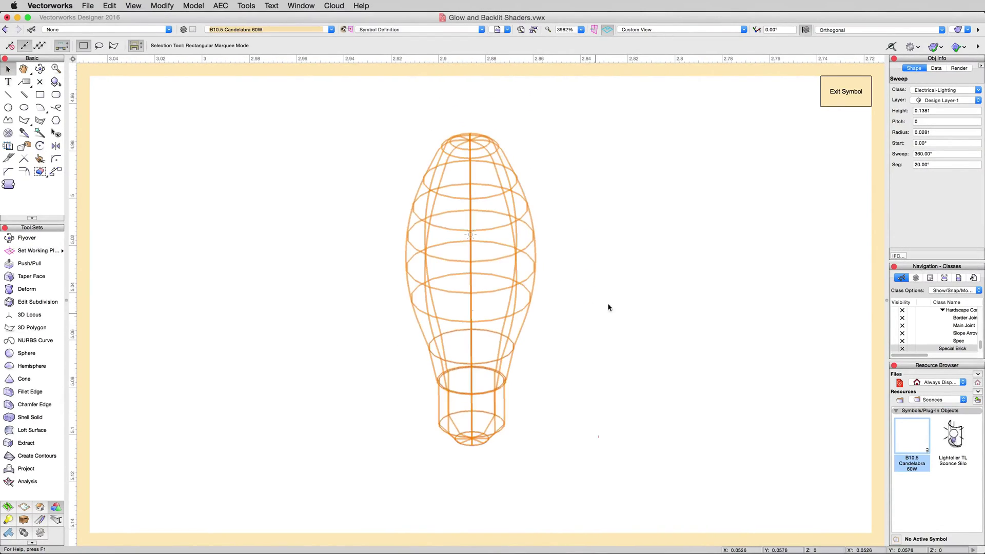
{"action": "left_click", "coordinate": [639, 282]}
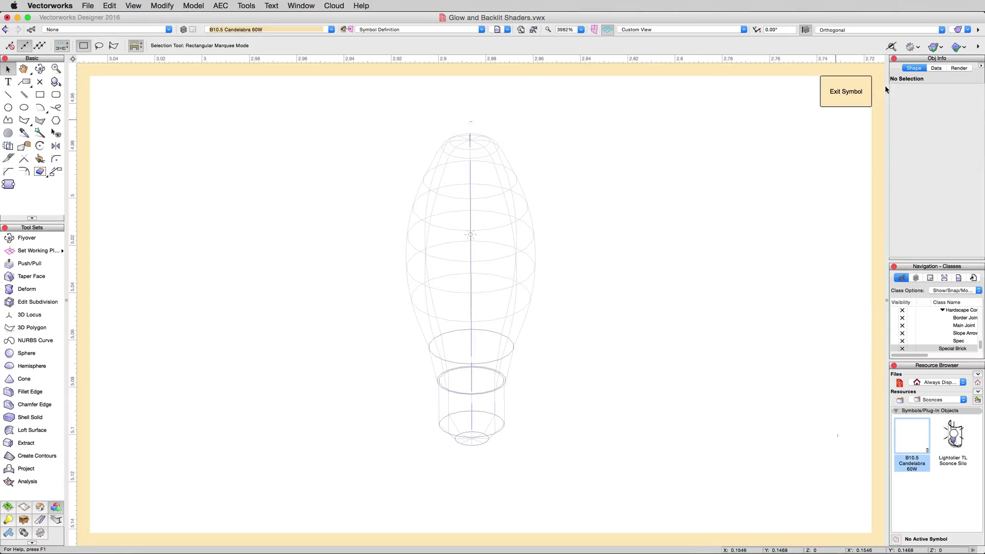
{"action": "left_click", "coordinate": [967, 29]}
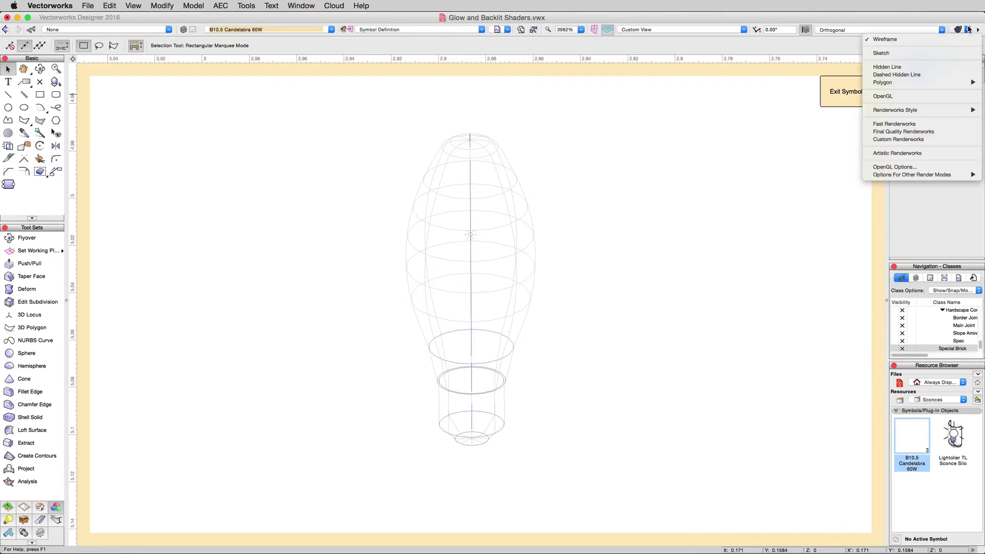
Switch the render mode to OpenGL so the bulb appears as a solid grey shape
{"action": "left_click", "coordinate": [888, 95]}
{"action": "left_click", "coordinate": [442, 270]}
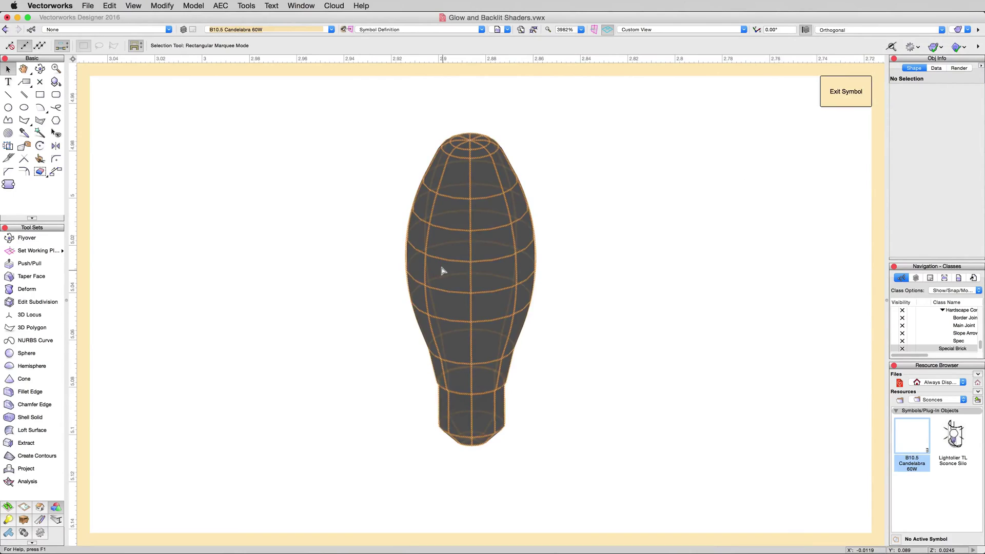
{"action": "left_click", "coordinate": [568, 202]}
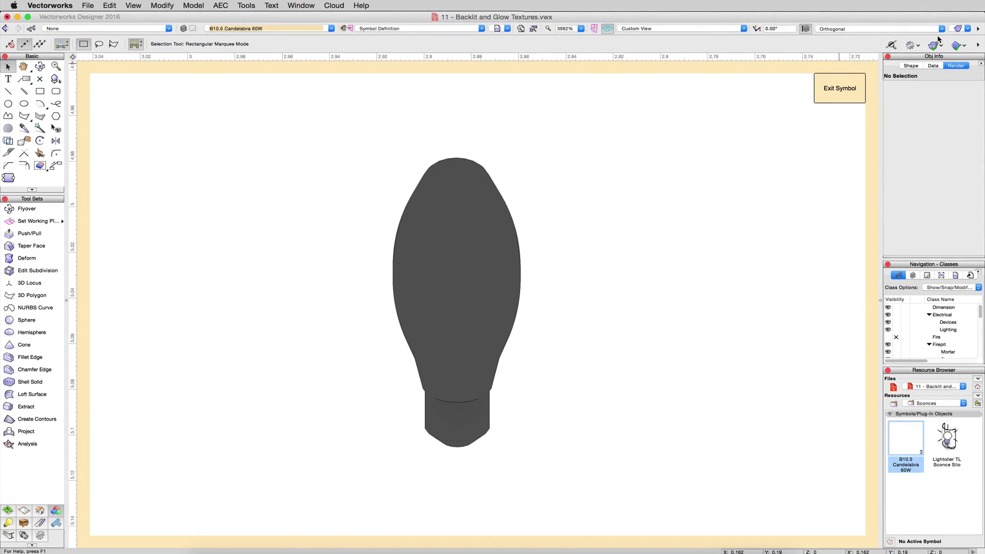
{"action": "left_click", "coordinate": [959, 28]}
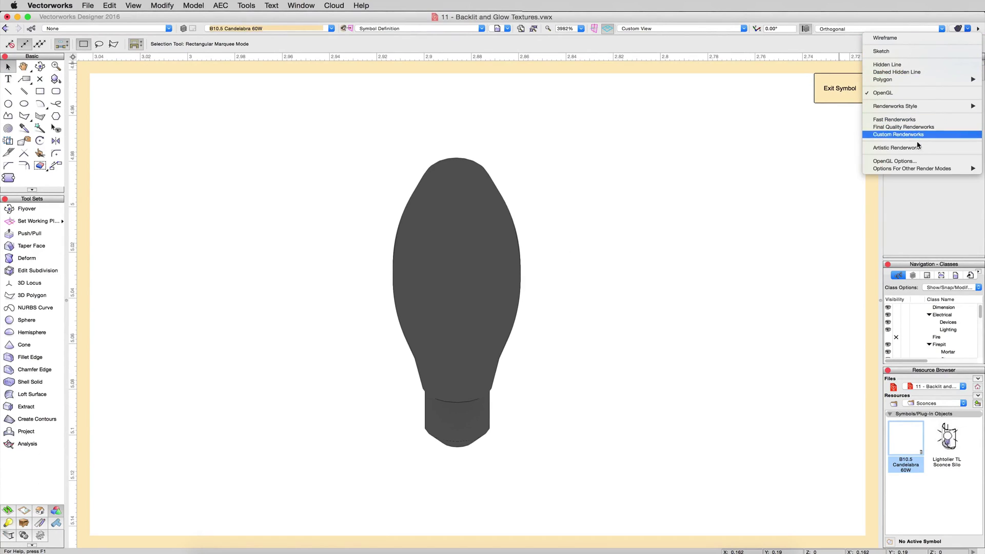
Uncheck Textures in Custom Renderworks Options, leaving Shadows and Colors on
{"action": "mouse_move", "coordinate": [908, 169]}
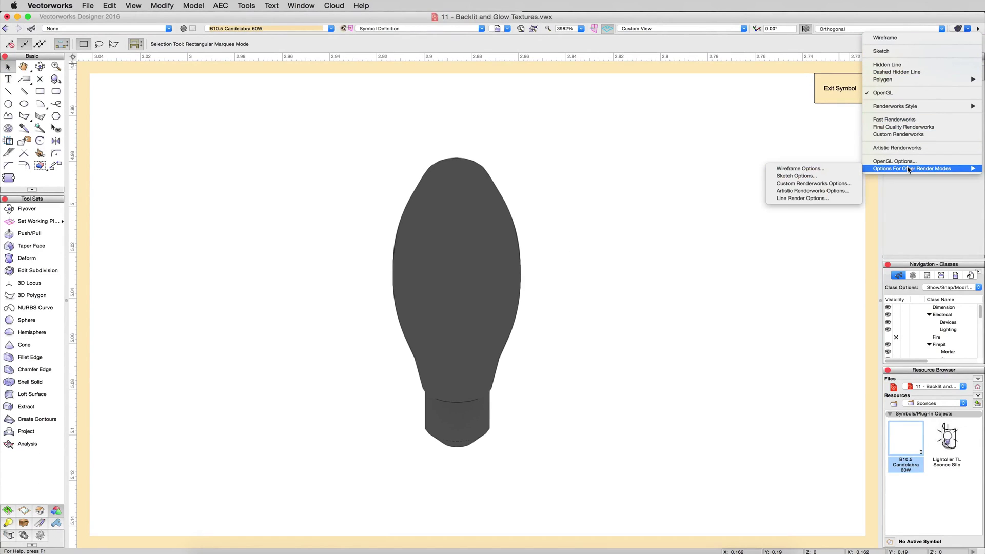
{"action": "left_click", "coordinate": [813, 184]}
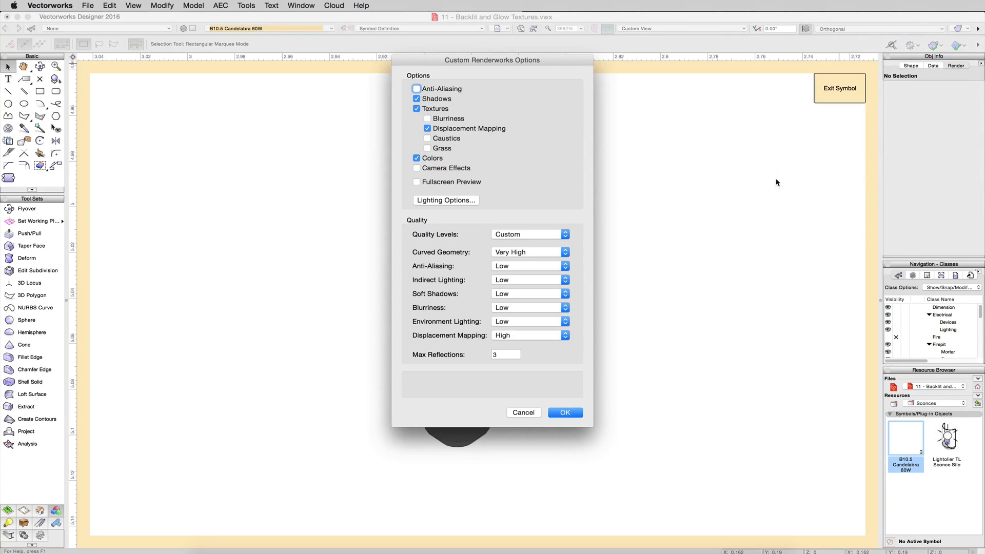
{"action": "left_click", "coordinate": [417, 108]}
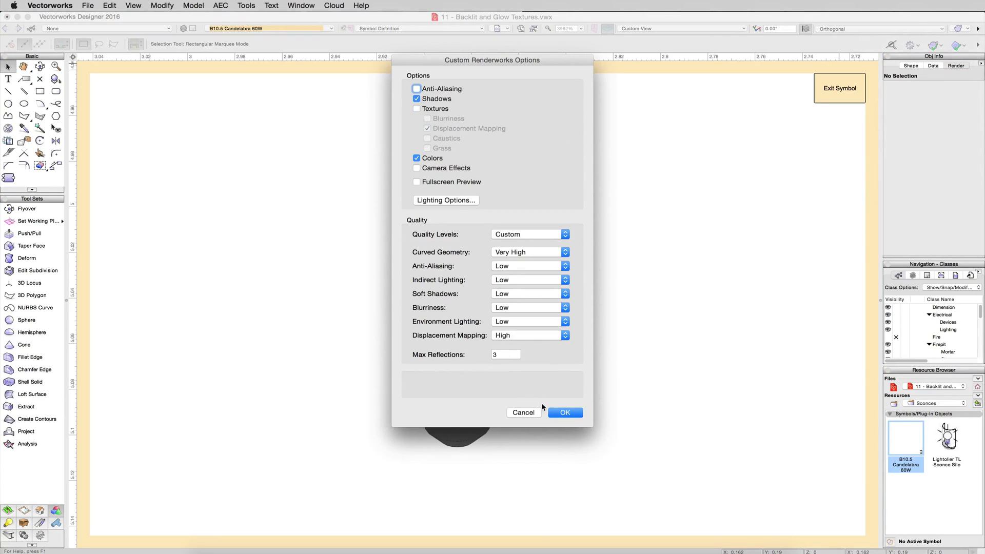
{"action": "left_click", "coordinate": [557, 413]}
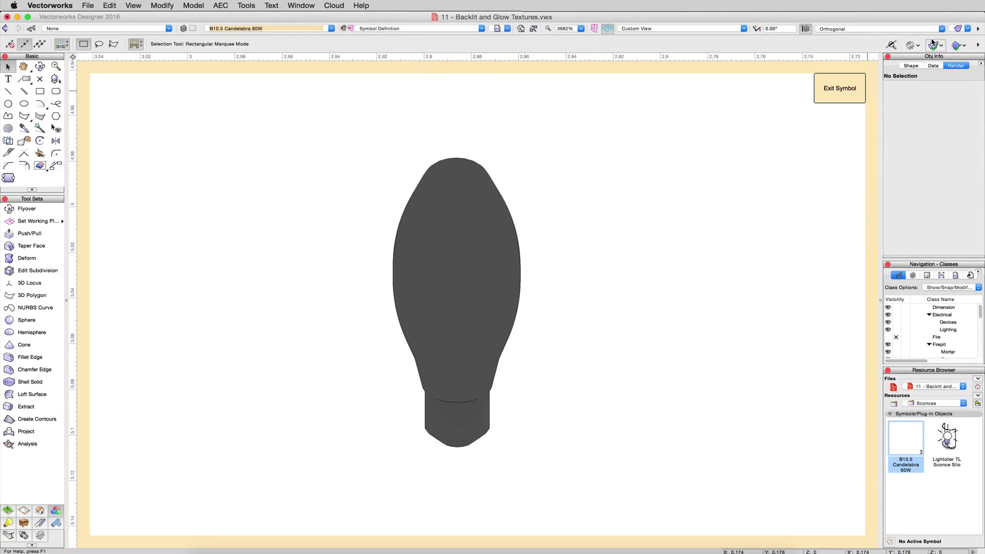
Render the candelabra bulb in Custom Renderworks mode with textures off
{"action": "left_click", "coordinate": [958, 29]}
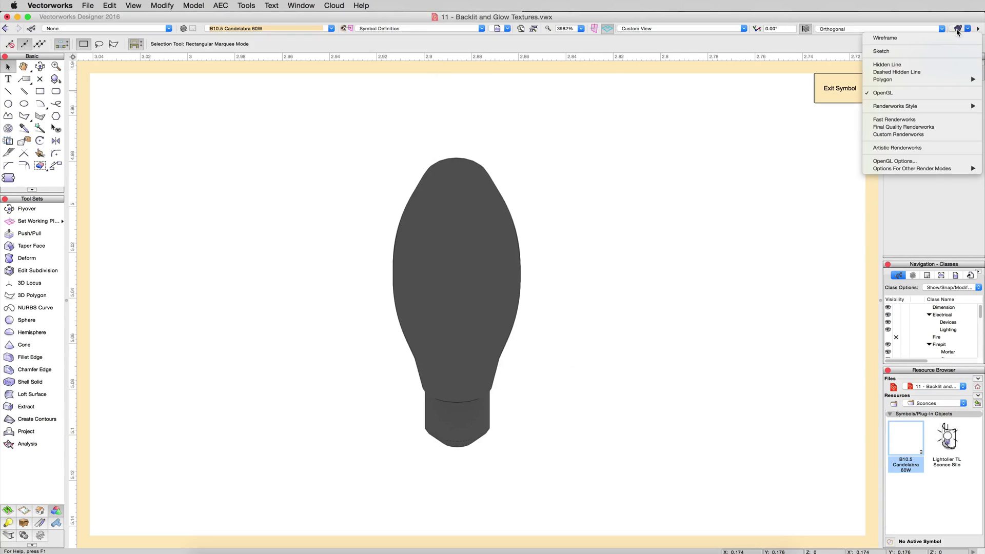
{"action": "left_click", "coordinate": [899, 127]}
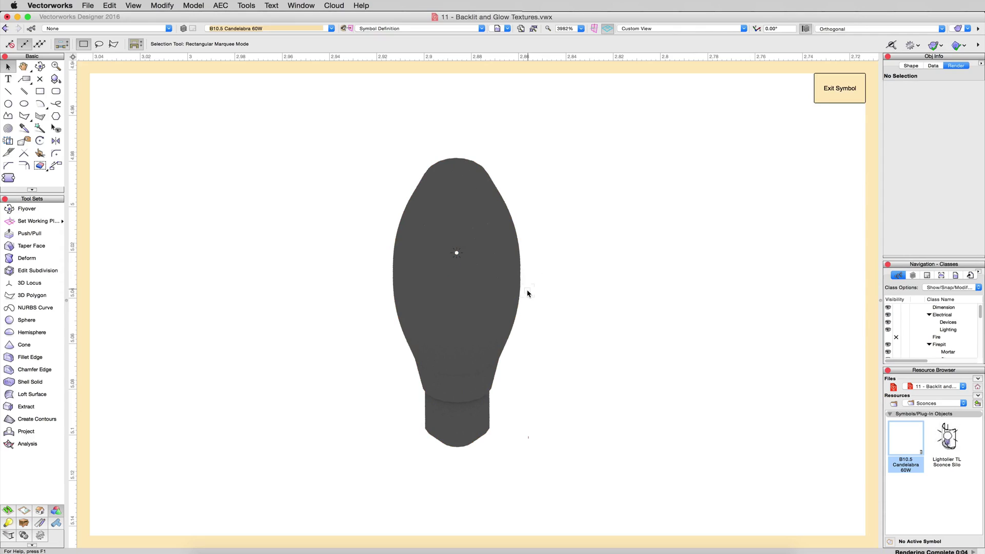
{"action": "left_click", "coordinate": [957, 29]}
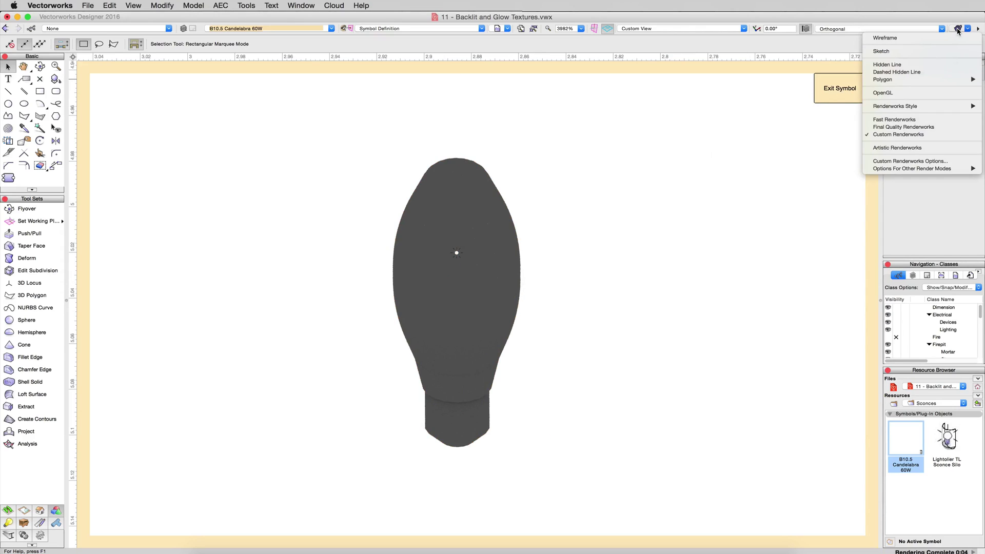
Enable Textures in Custom Renderworks Options so the bulb glass glows warm white
{"action": "left_click", "coordinate": [878, 163]}
{"action": "left_click", "coordinate": [439, 110]}
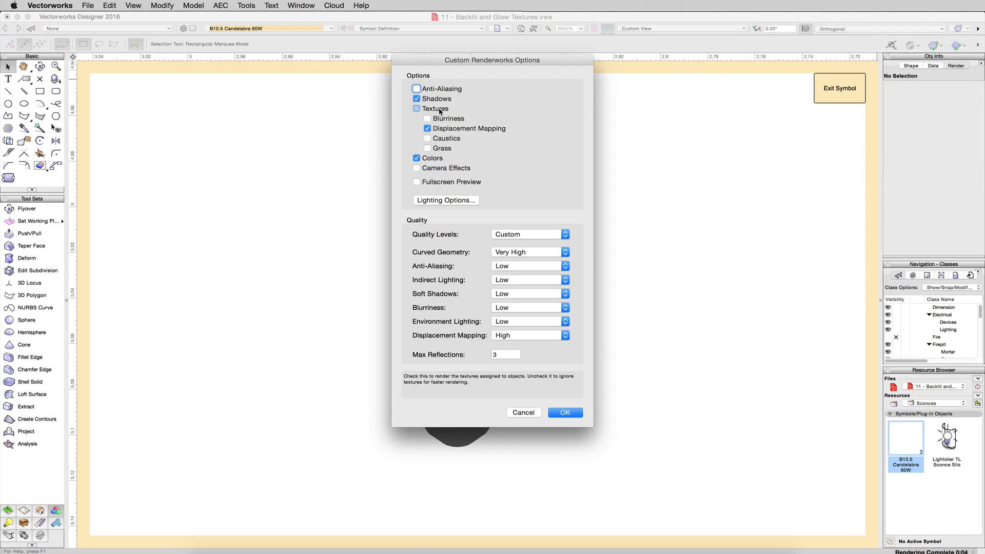
{"action": "left_click", "coordinate": [563, 414]}
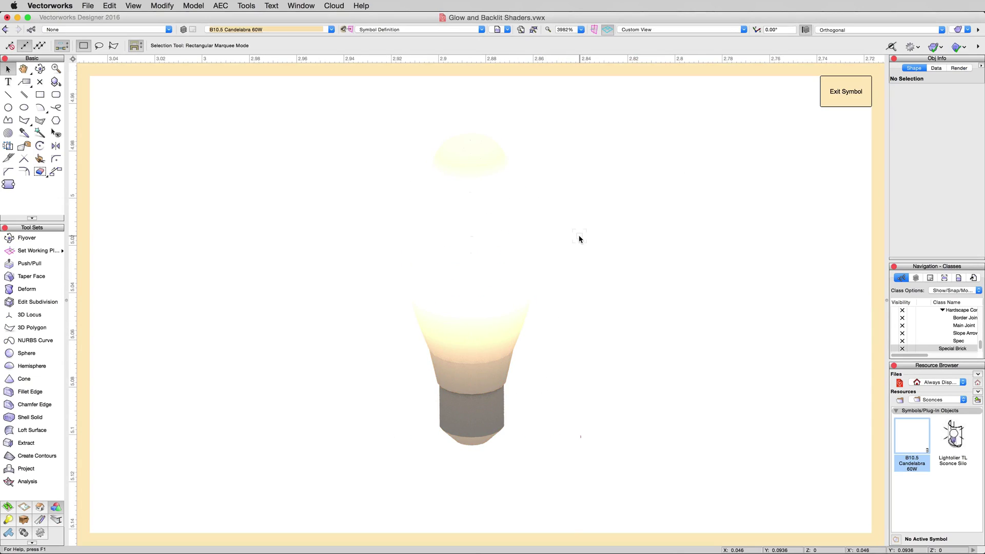
Edit the bulb sweep's Lamp Material RT texture from the Object Info Render tab
{"action": "left_click", "coordinate": [458, 354]}
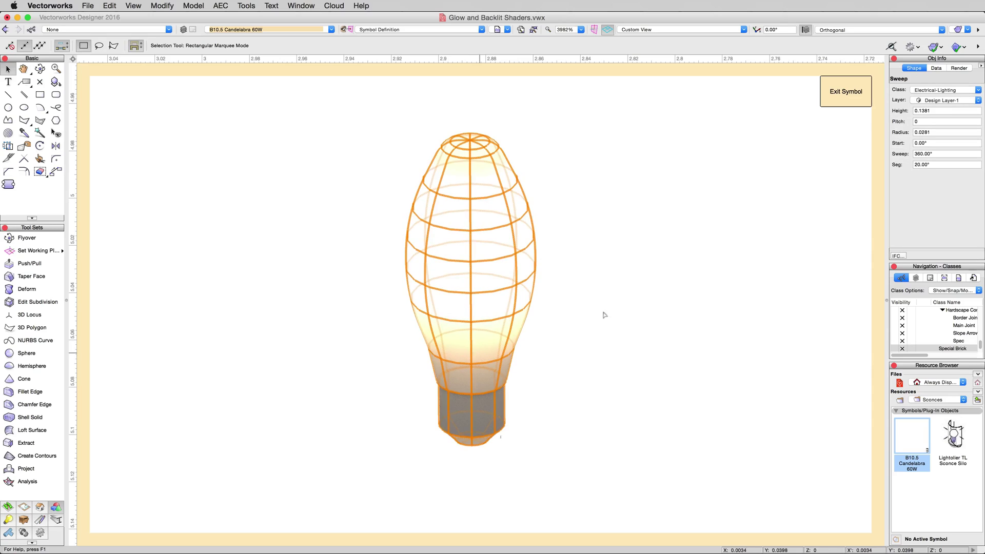
{"action": "left_click", "coordinate": [955, 69]}
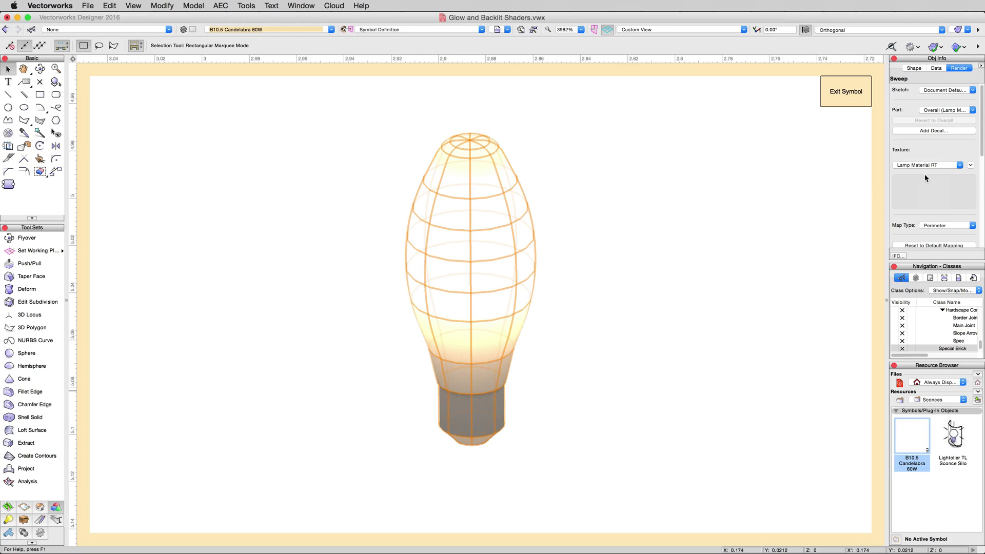
{"action": "left_click", "coordinate": [970, 166]}
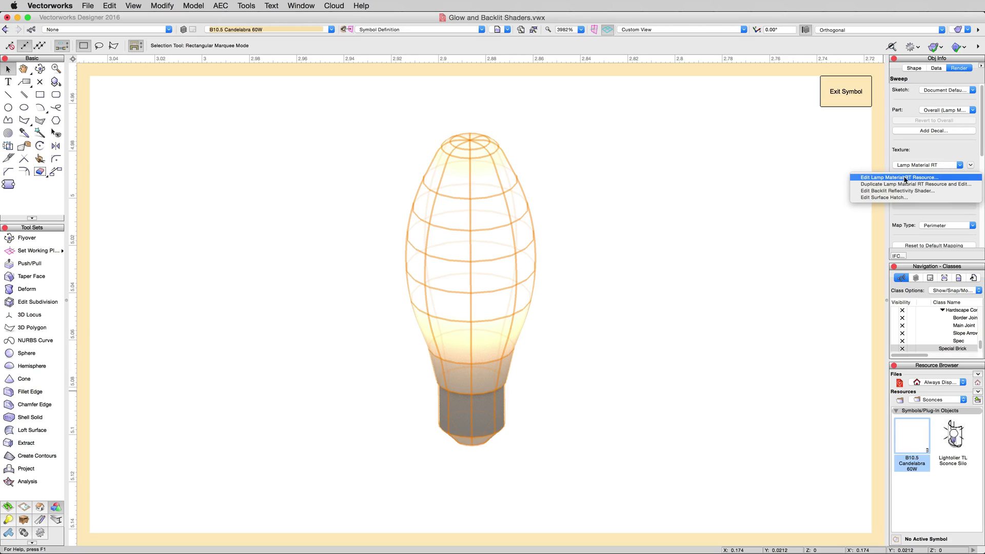
{"action": "left_click", "coordinate": [887, 178]}
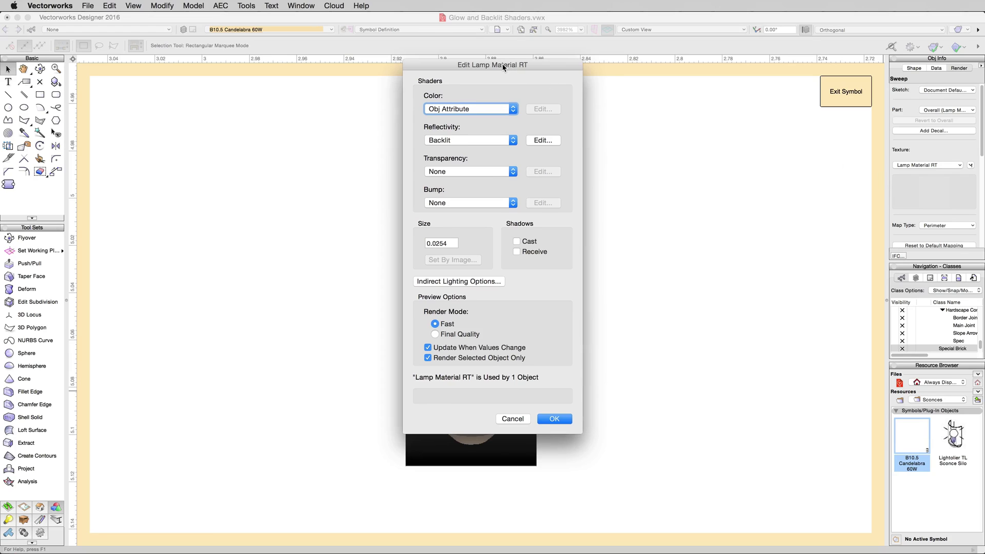
{"action": "left_click_drag", "start_coordinate": [503, 65], "coordinate": [676, 104]}
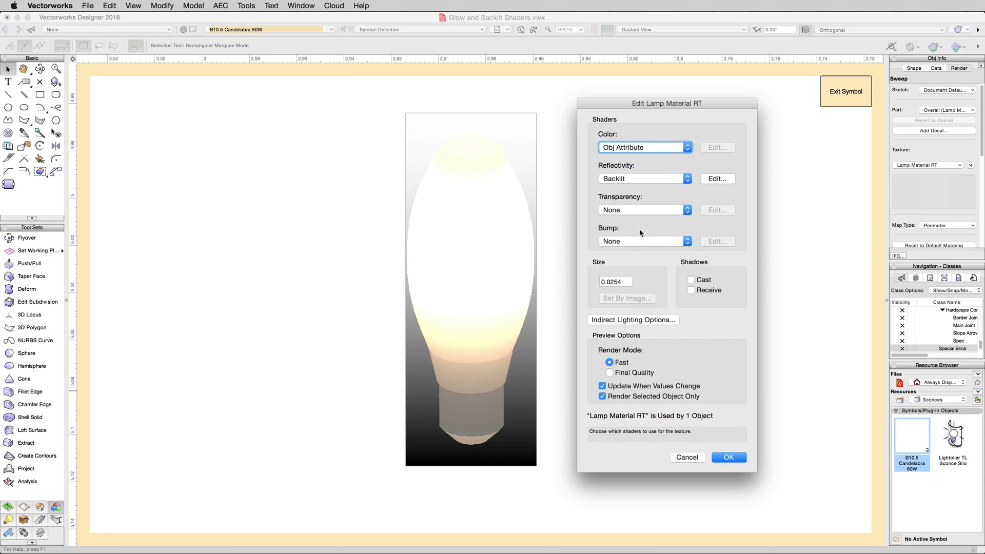
{"action": "left_click", "coordinate": [636, 179]}
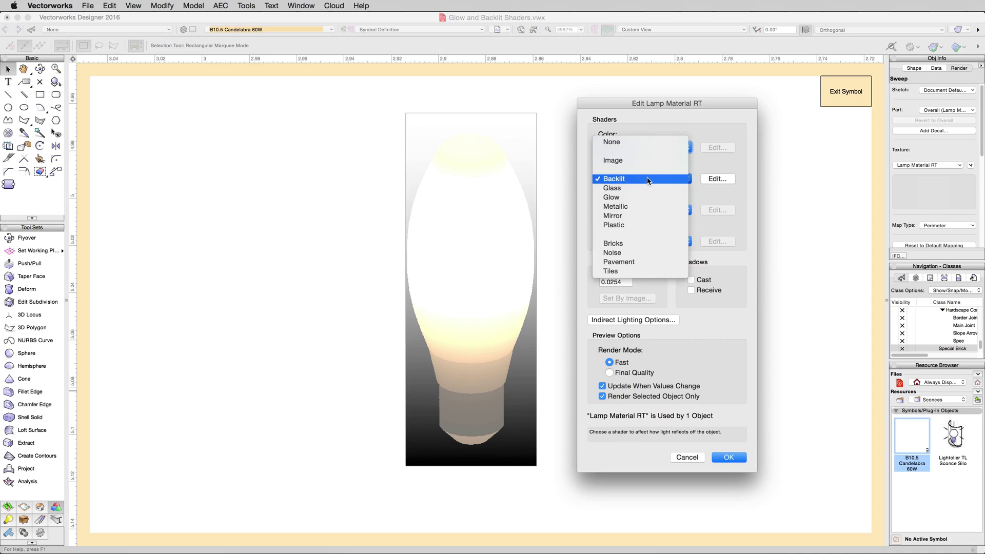
{"action": "left_click", "coordinate": [634, 143]}
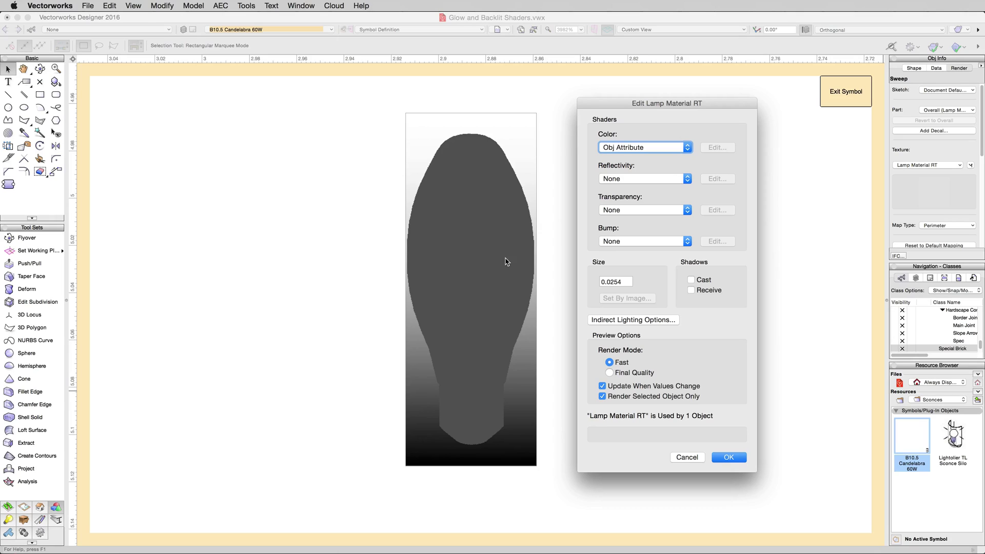
{"action": "left_click", "coordinate": [635, 181]}
{"action": "left_click", "coordinate": [624, 214]}
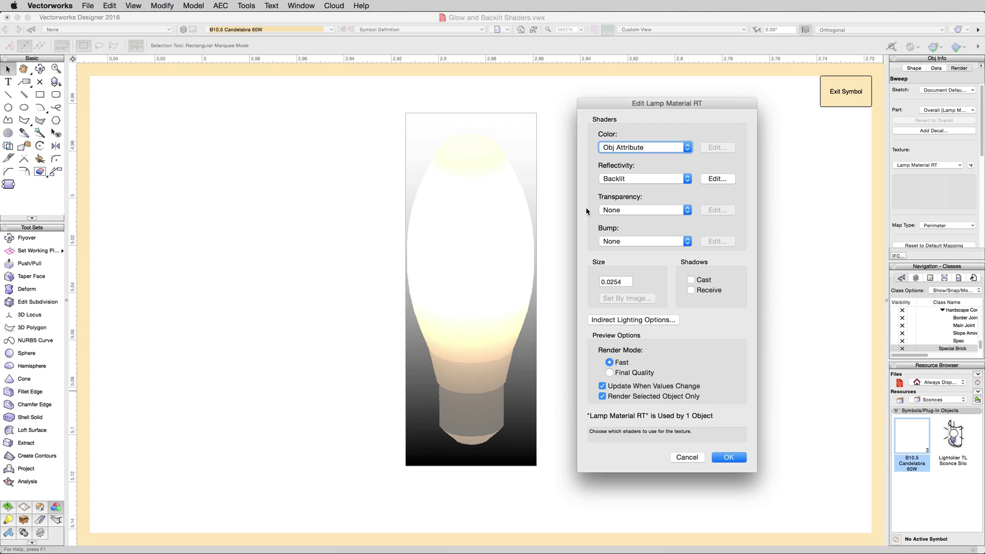
Set the Lamp Material RT reflectivity shader to Glow and confirm
{"action": "left_click", "coordinate": [626, 179]}
{"action": "left_click", "coordinate": [626, 142]}
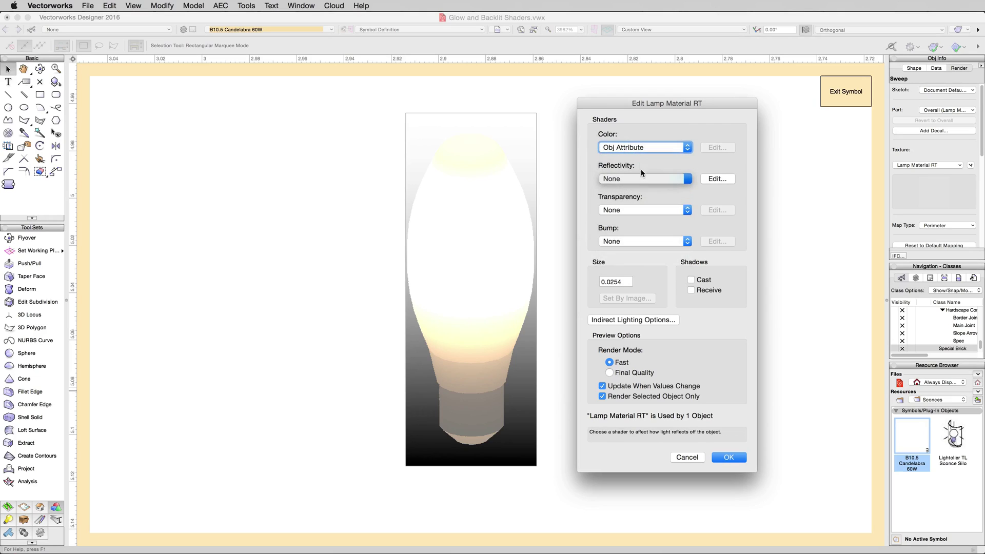
{"action": "left_click", "coordinate": [608, 181]}
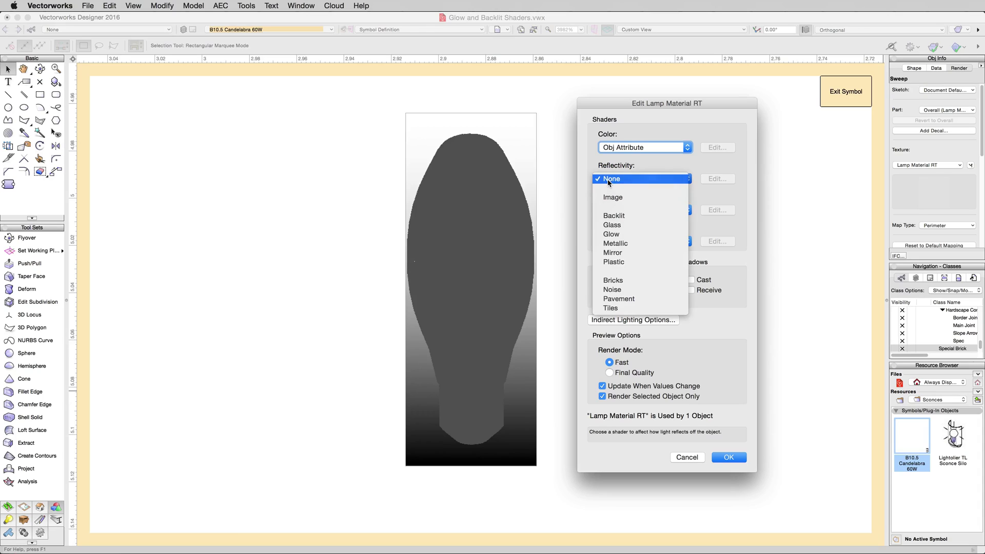
{"action": "left_click", "coordinate": [618, 235]}
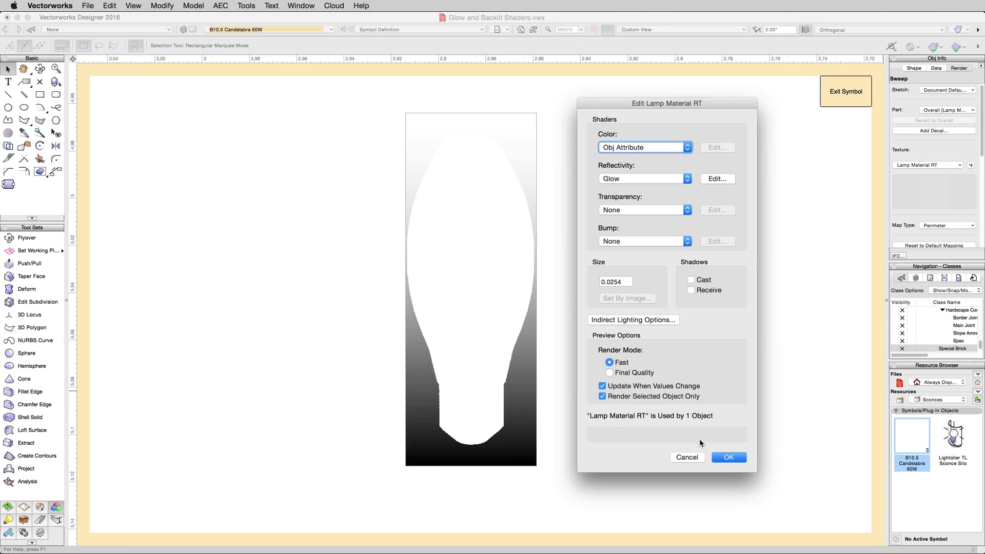
{"action": "left_click", "coordinate": [728, 457]}
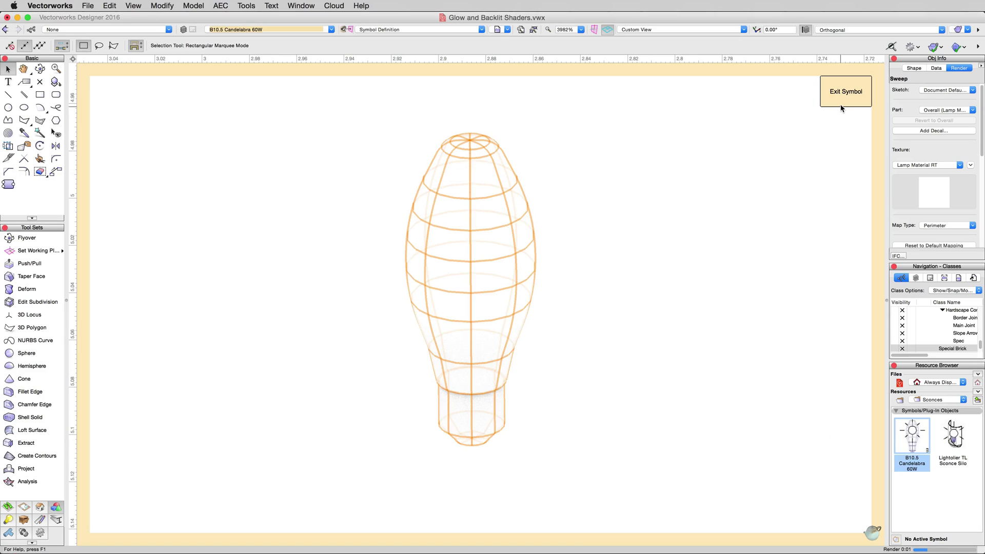
Exit the bulb symbol and switch off Light-1, Light-1 and Light-2 in the Visualization palette
{"action": "left_click", "coordinate": [841, 107]}
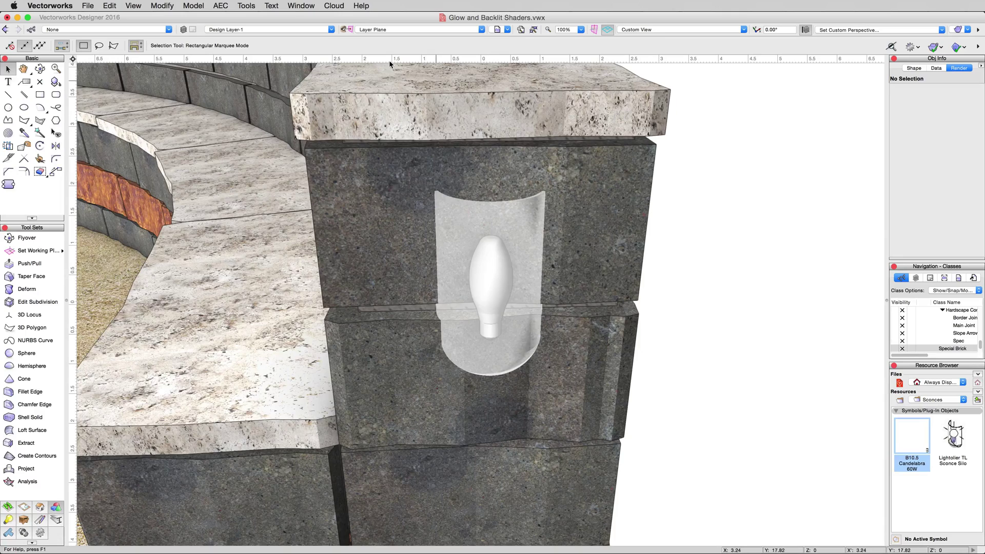
{"action": "left_click", "coordinate": [302, 6]}
{"action": "mouse_move", "coordinate": [305, 19]}
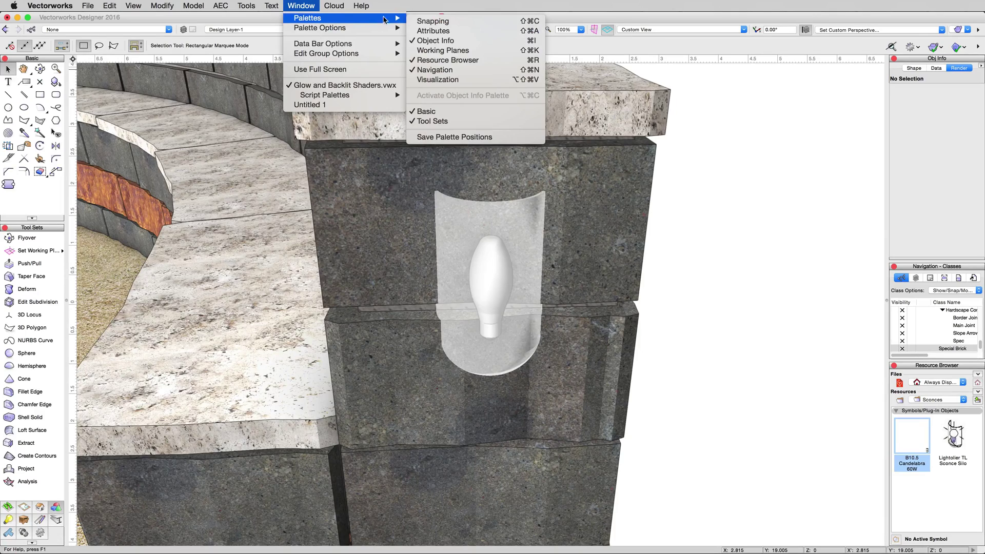
{"action": "left_click", "coordinate": [438, 79]}
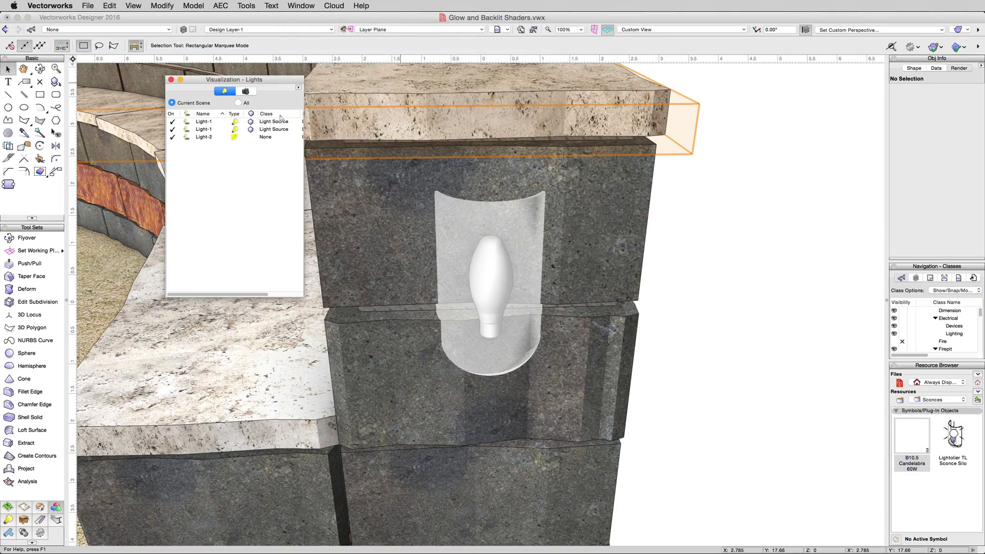
{"action": "left_click", "coordinate": [172, 121]}
{"action": "left_click", "coordinate": [173, 129]}
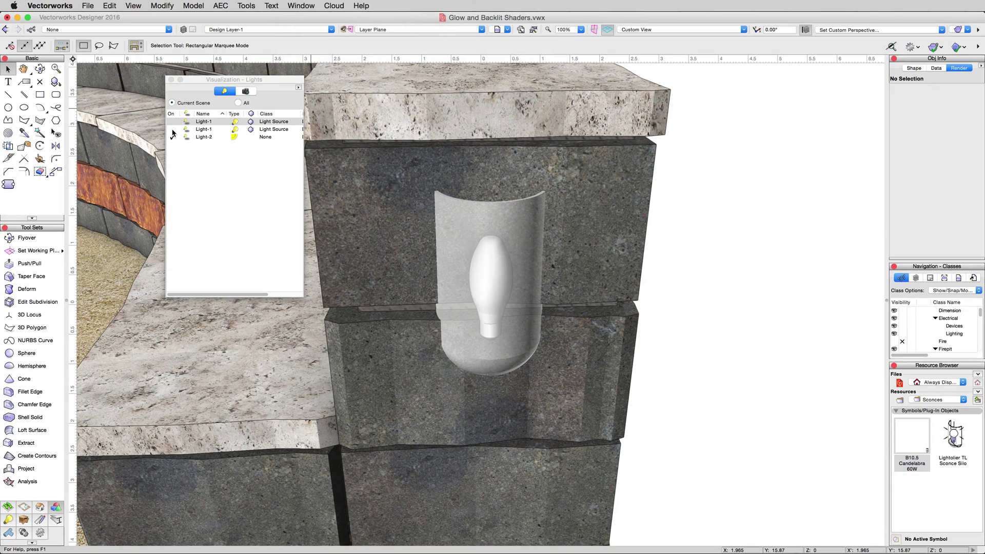
{"action": "left_click", "coordinate": [172, 136]}
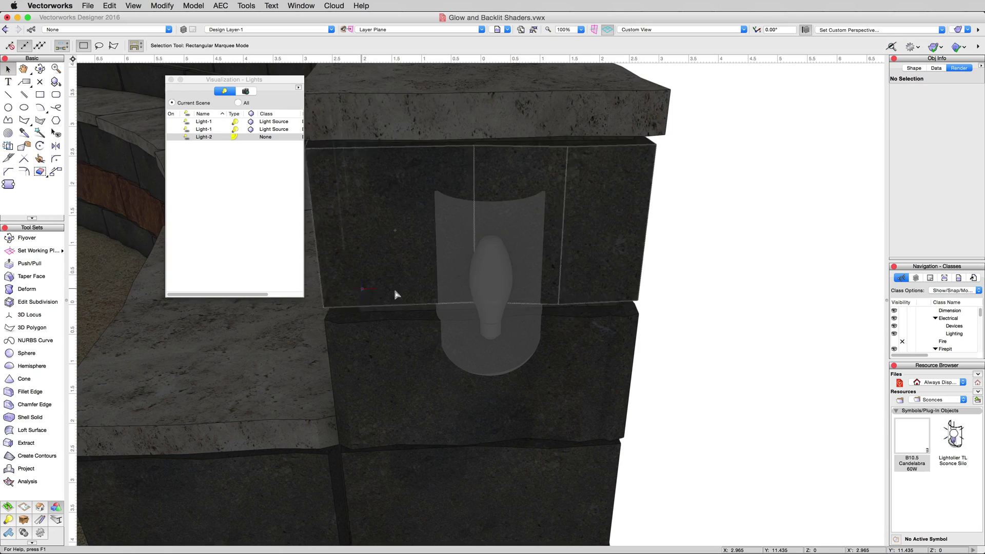
{"action": "left_click", "coordinate": [180, 80]}
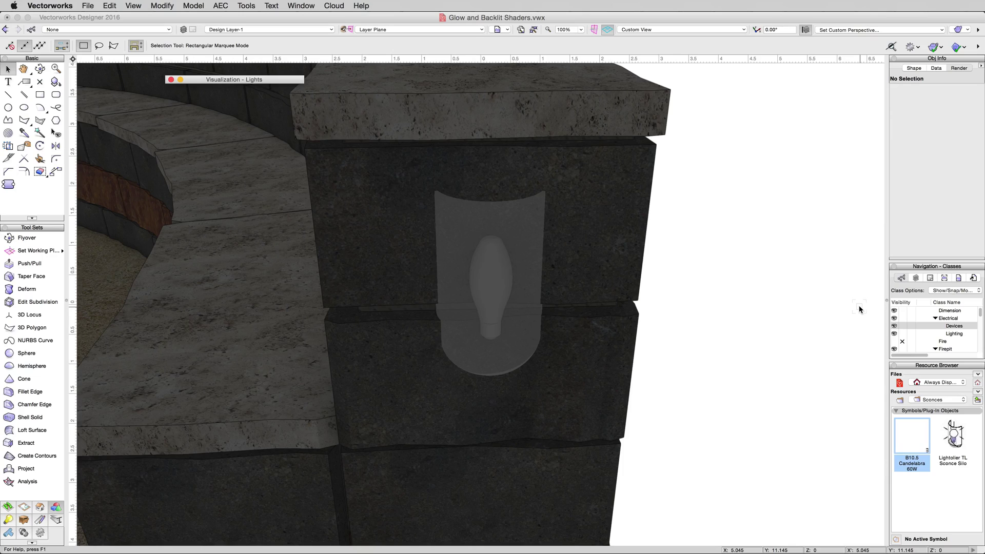
Hide the Devices class to remove the shade, re-render in Renderworks, and recheck the lights palette
{"action": "left_click", "coordinate": [902, 326]}
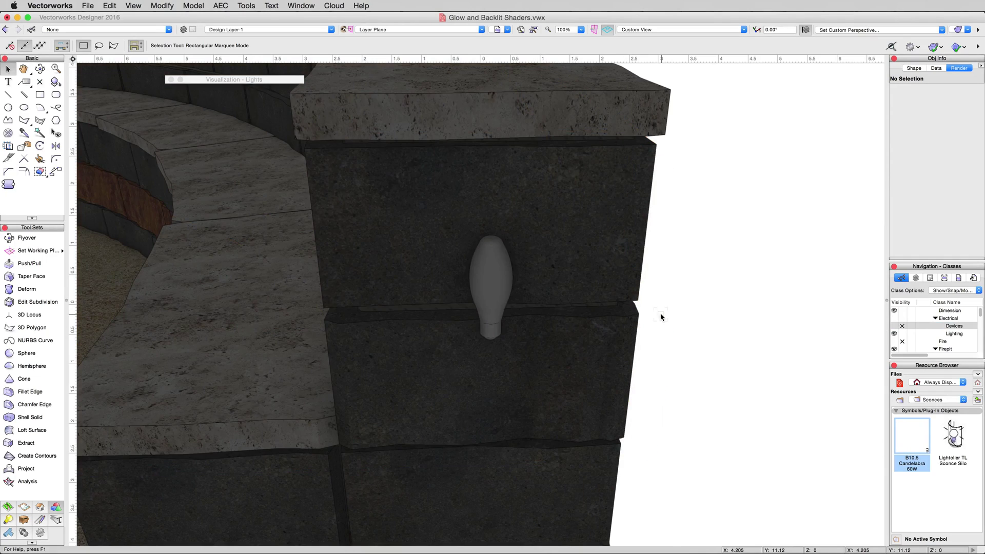
{"action": "left_click", "coordinate": [957, 29]}
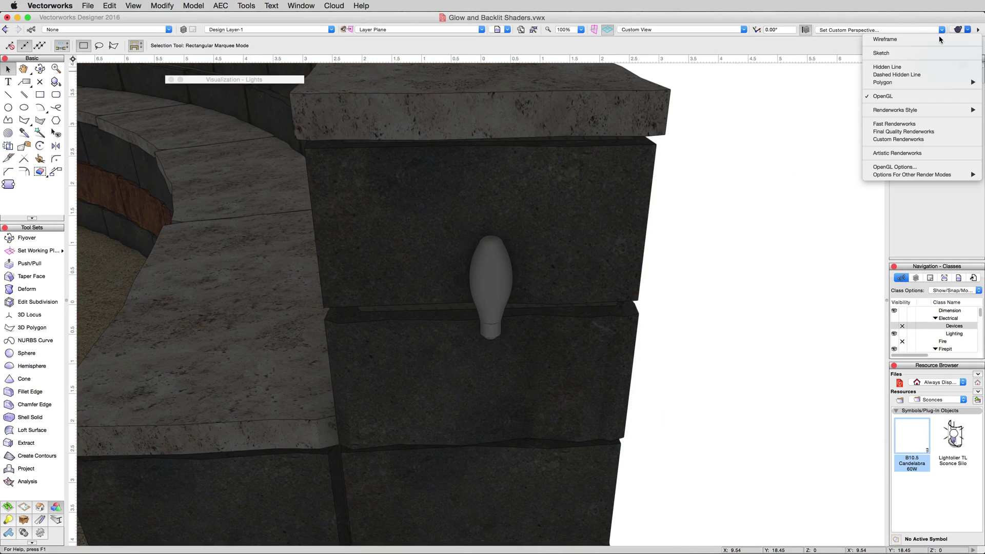
{"action": "left_click", "coordinate": [872, 140]}
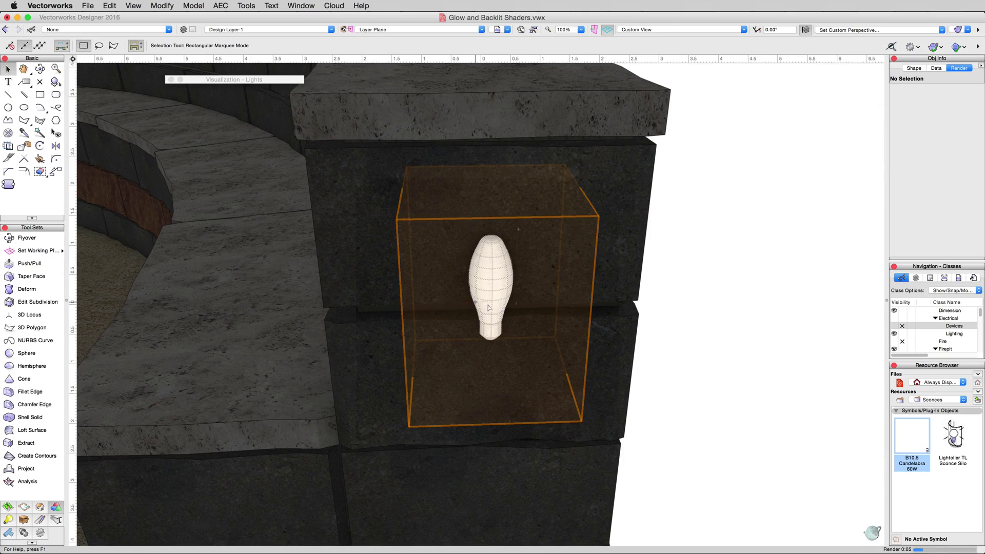
{"action": "left_click", "coordinate": [183, 80]}
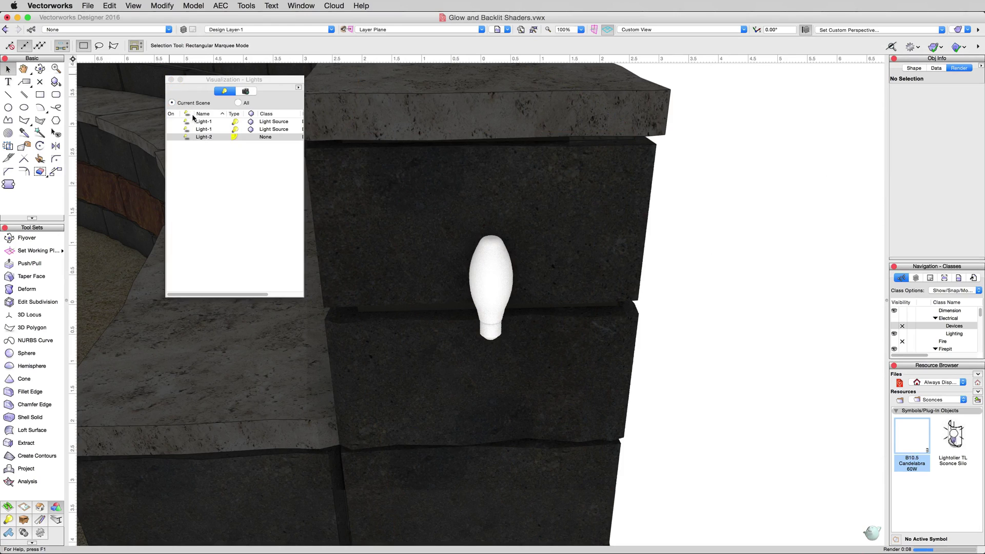
{"action": "left_click", "coordinate": [180, 81]}
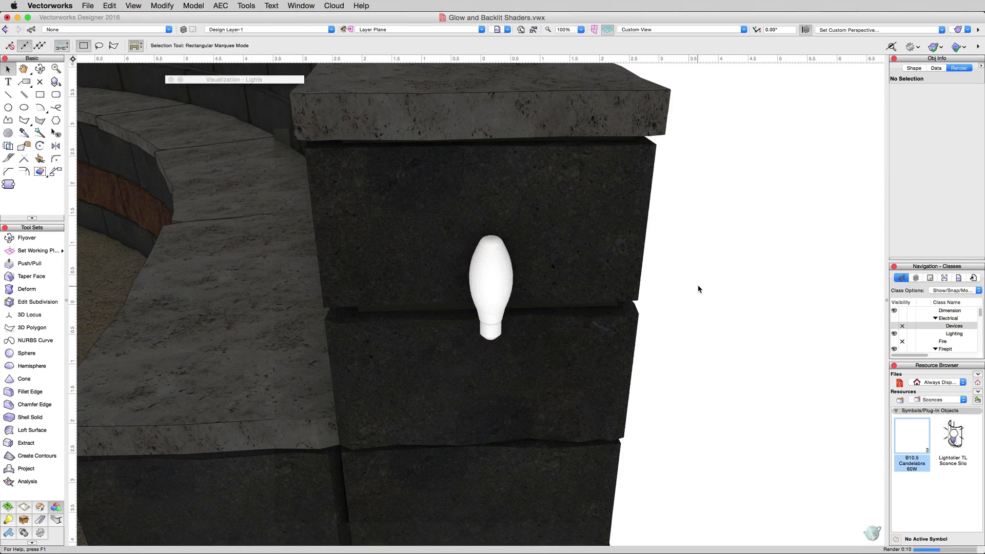